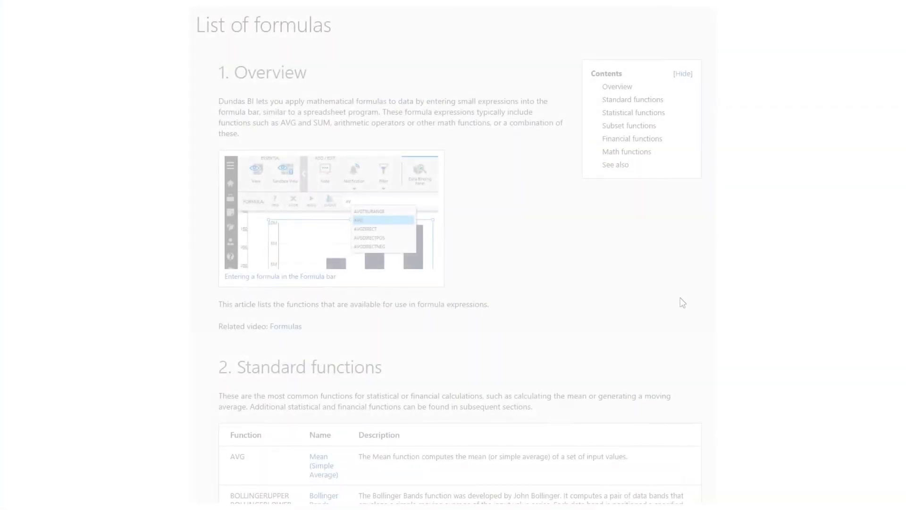
pyautogui.scroll(-5, 454, 254)
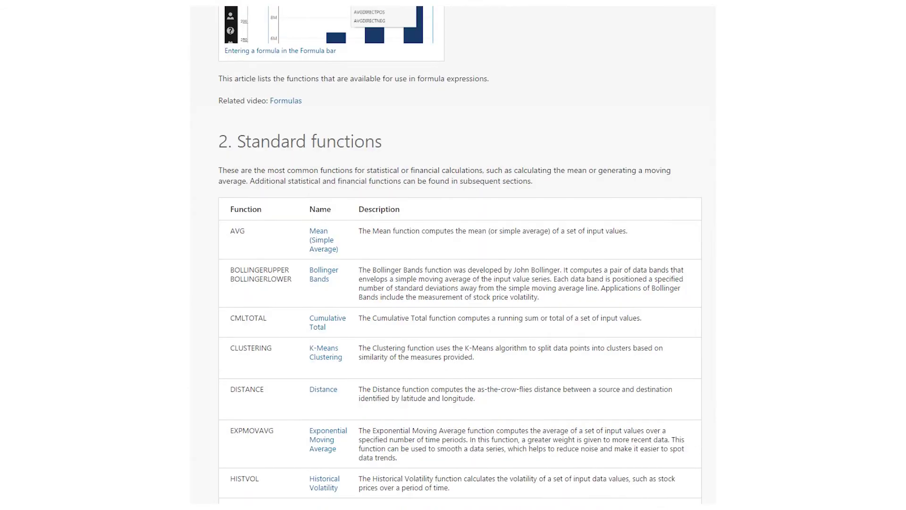
pyautogui.scroll(-3, 454, 255)
pyautogui.scroll(-3, 453, 255)
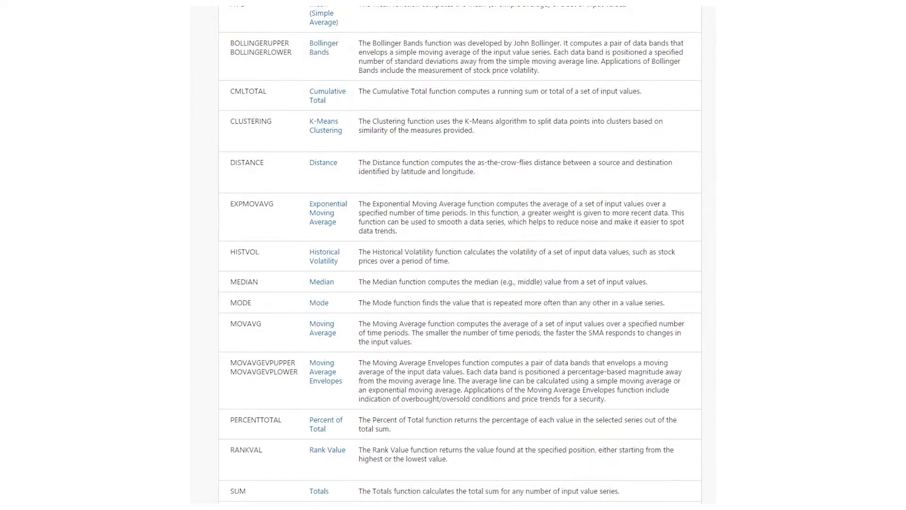
pyautogui.scroll(-3, 454, 255)
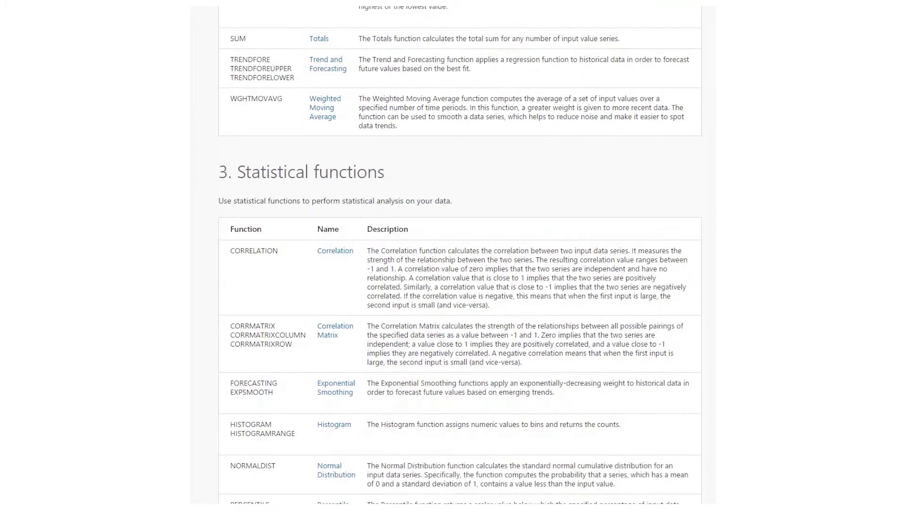
pyautogui.scroll(-8, 453, 255)
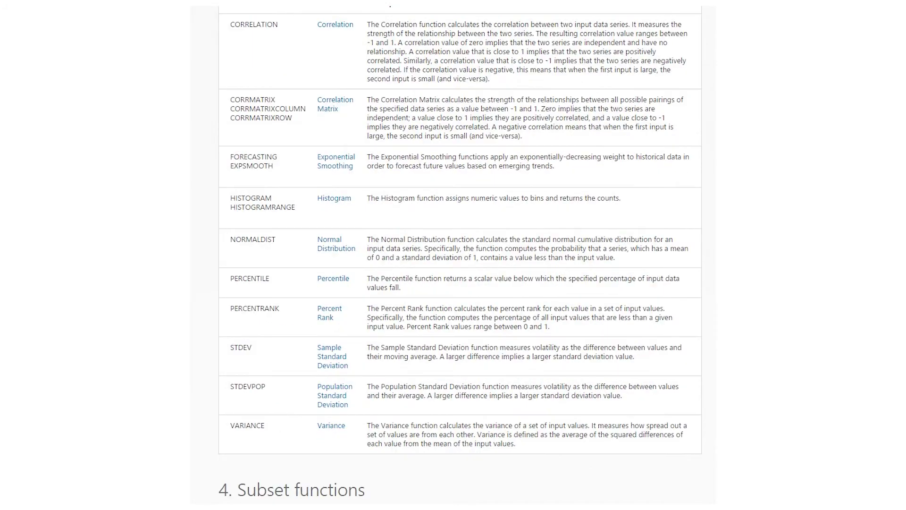
pyautogui.scroll(-7, 453, 255)
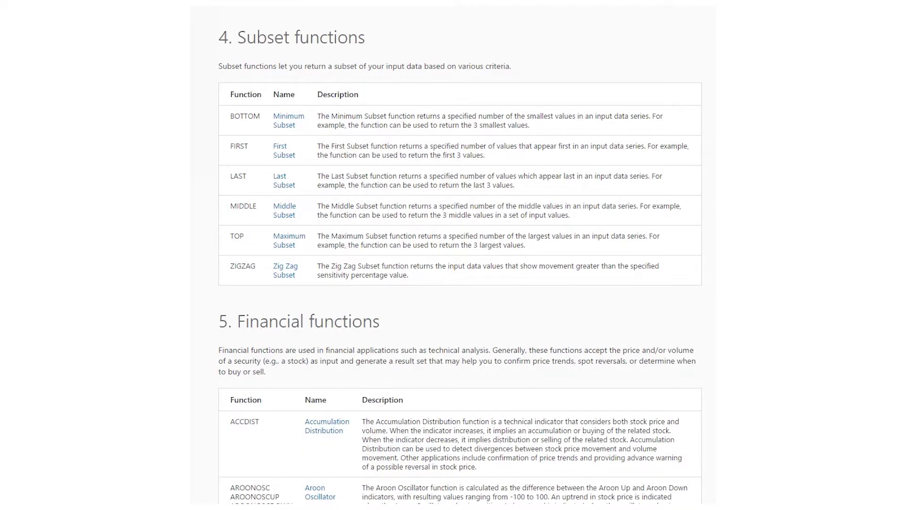
pyautogui.scroll(-3, 453, 255)
pyautogui.scroll(-4, 453, 255)
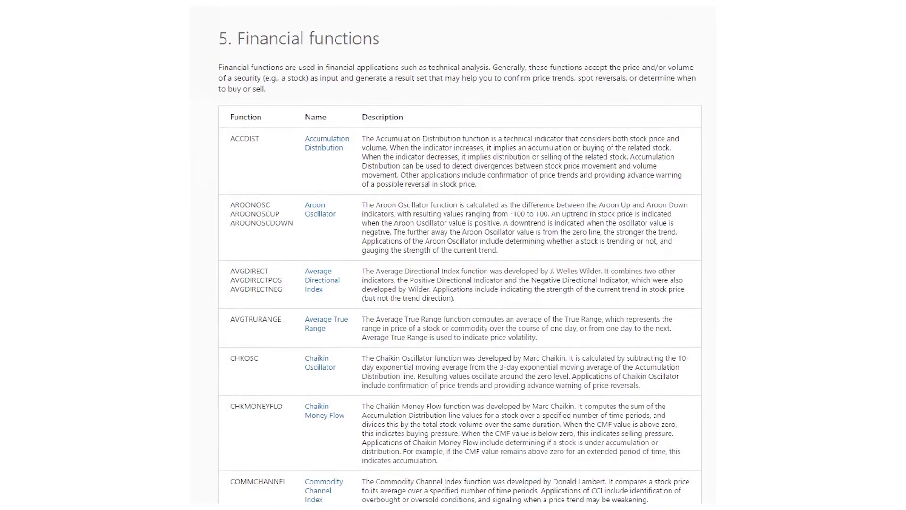
pyautogui.scroll(-3, 453, 254)
pyautogui.scroll(-3, 453, 254)
pyautogui.scroll(-4, 453, 256)
pyautogui.scroll(-9, 453, 255)
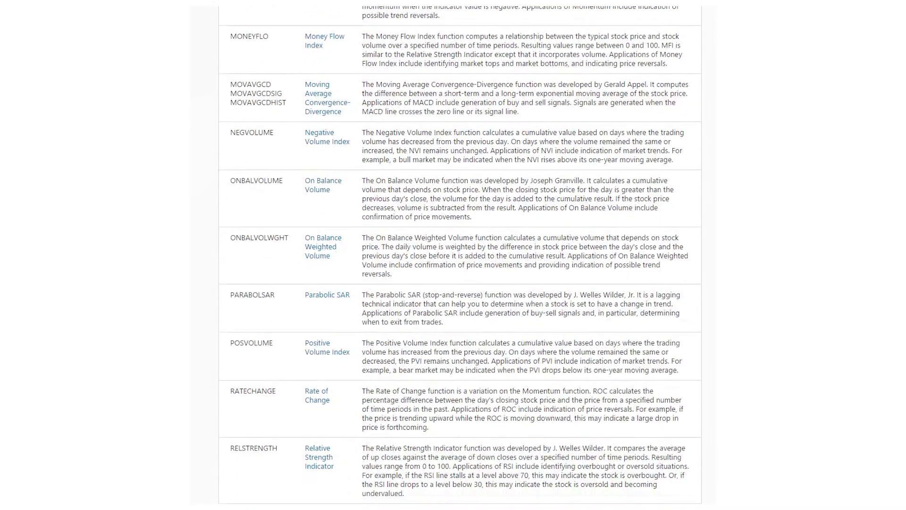
pyautogui.scroll(-3, 453, 255)
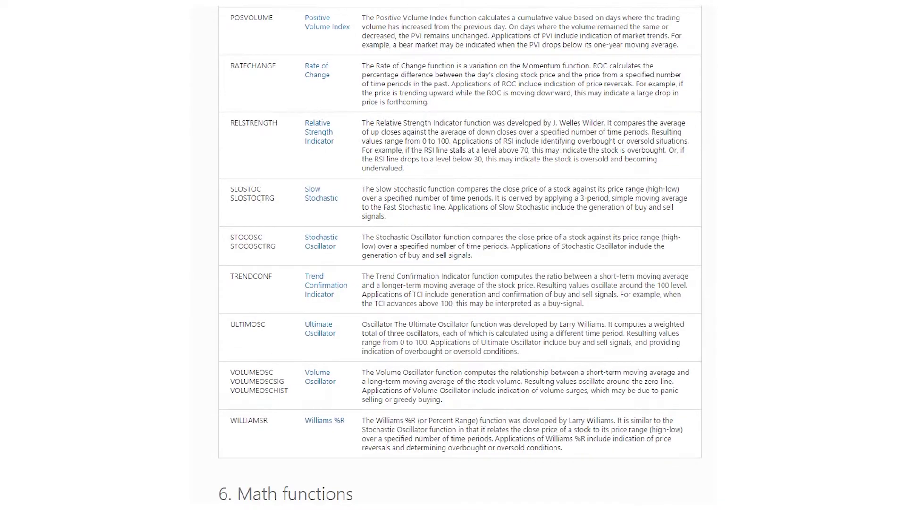
pyautogui.scroll(-4, 453, 255)
pyautogui.scroll(-4, 453, 255)
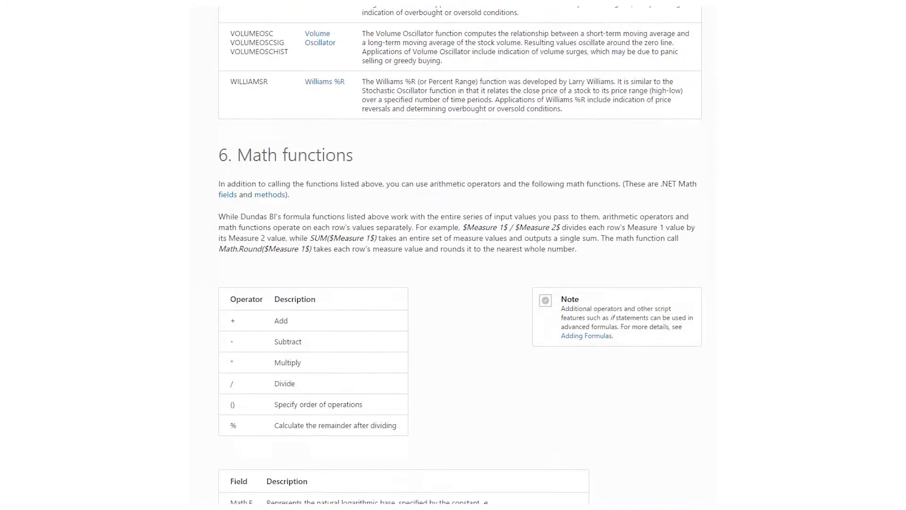
pyautogui.scroll(-4, 453, 255)
pyautogui.scroll(-8, 454, 255)
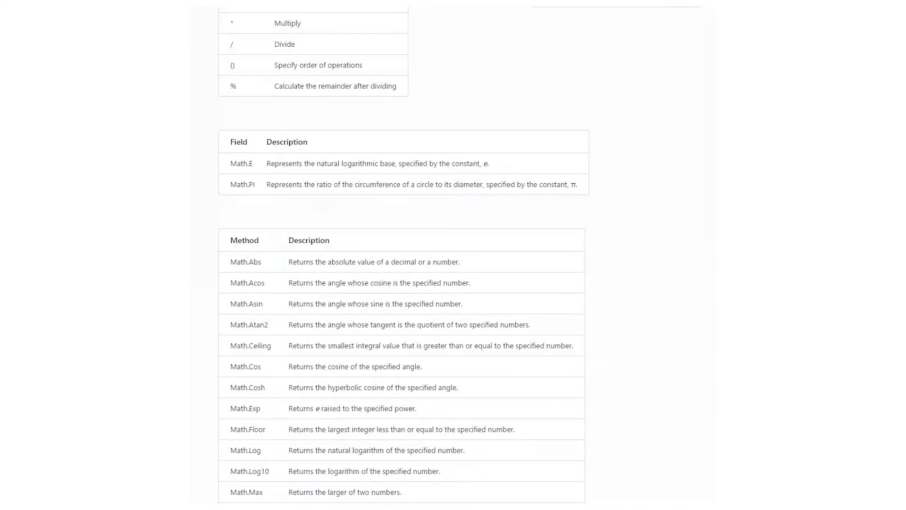
pyautogui.scroll(-7, 453, 256)
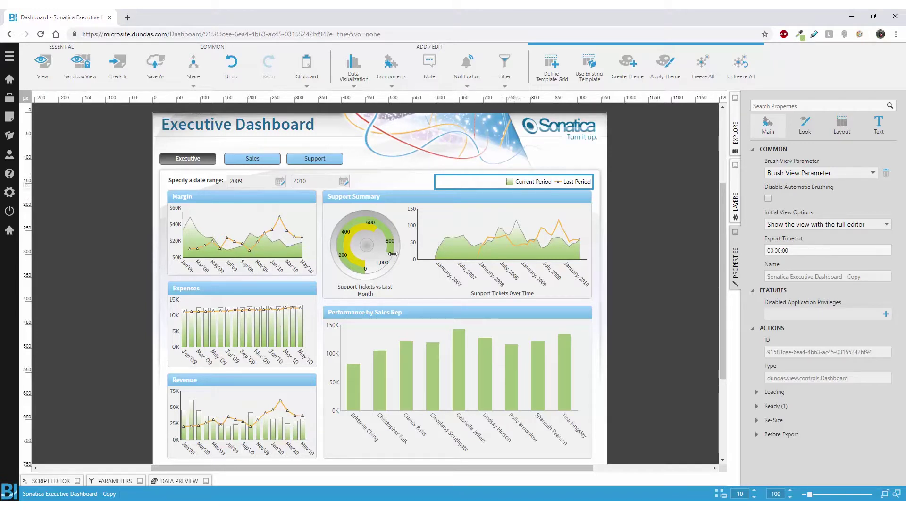
# Add an AVG($Tickets Opened$) formula series to the Support Tickets Over Time chart
pyautogui.click(523, 275)
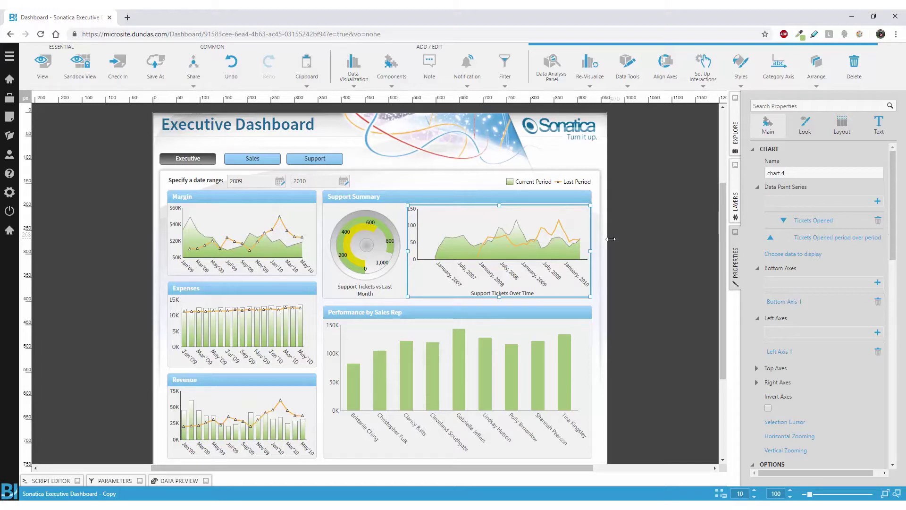
pyautogui.click(629, 73)
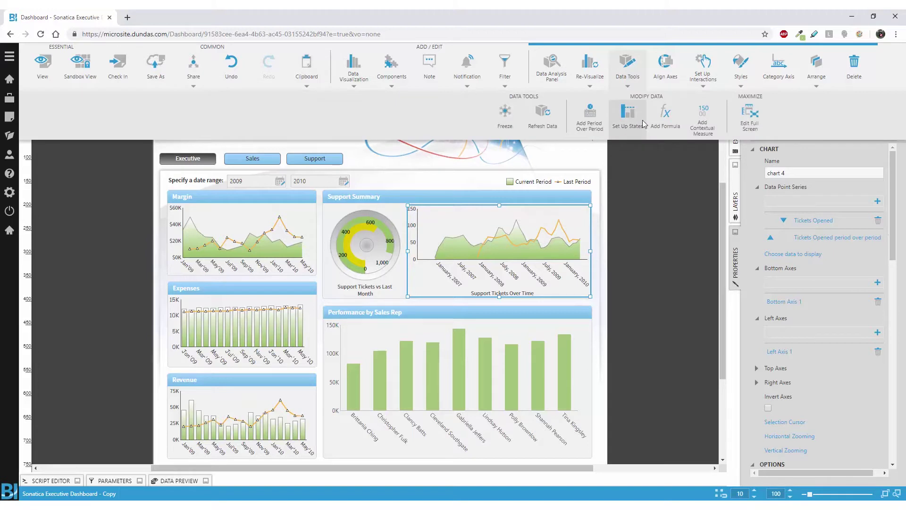
pyautogui.click(668, 124)
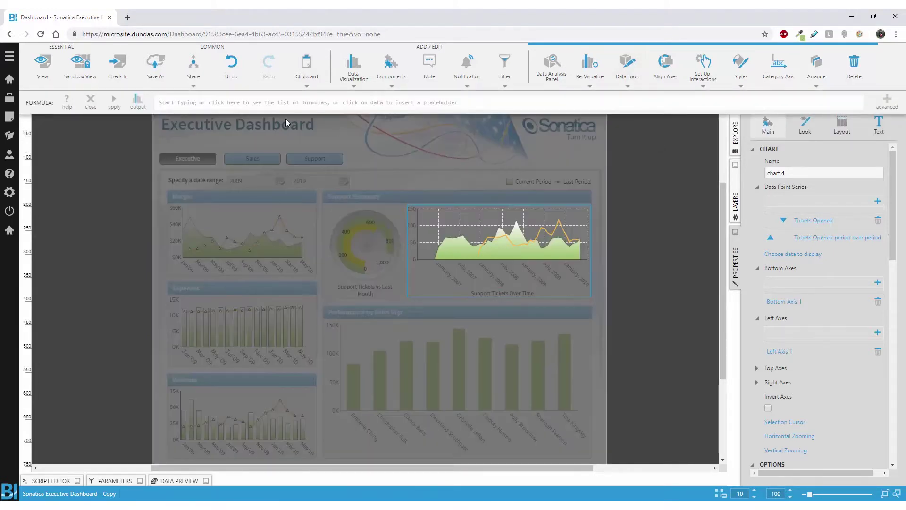
pyautogui.write('AV')
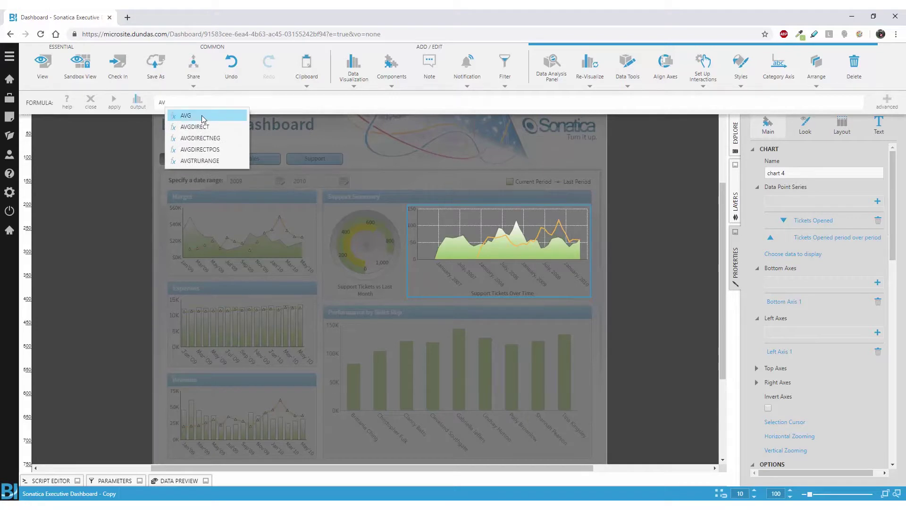
pyautogui.click(202, 115)
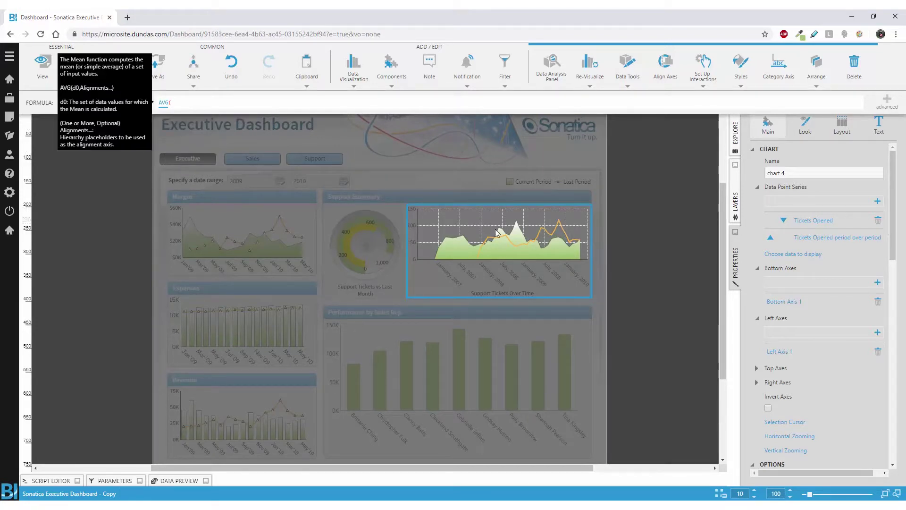
pyautogui.click(503, 246)
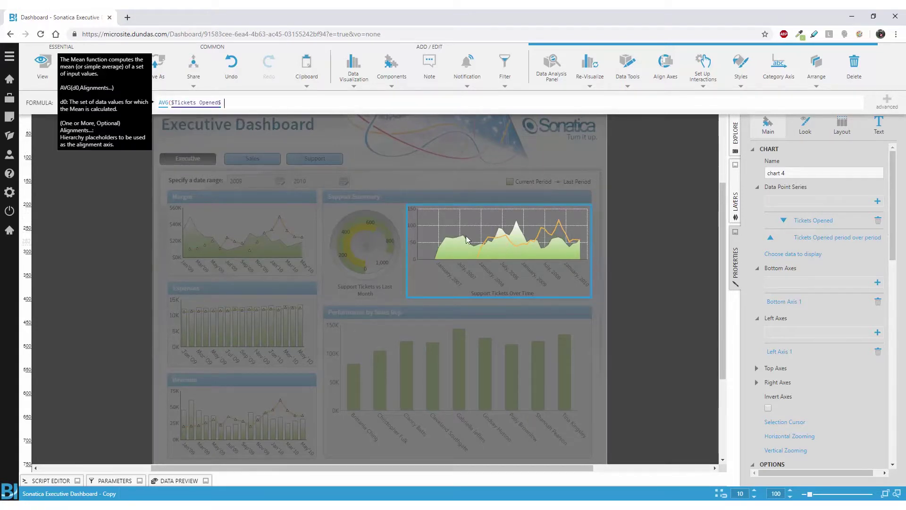
pyautogui.write(')')
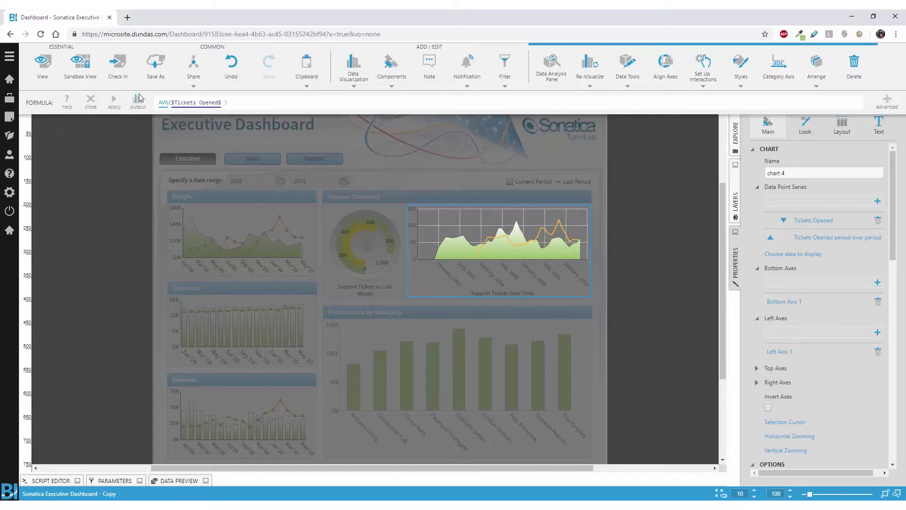
pyautogui.click(114, 102)
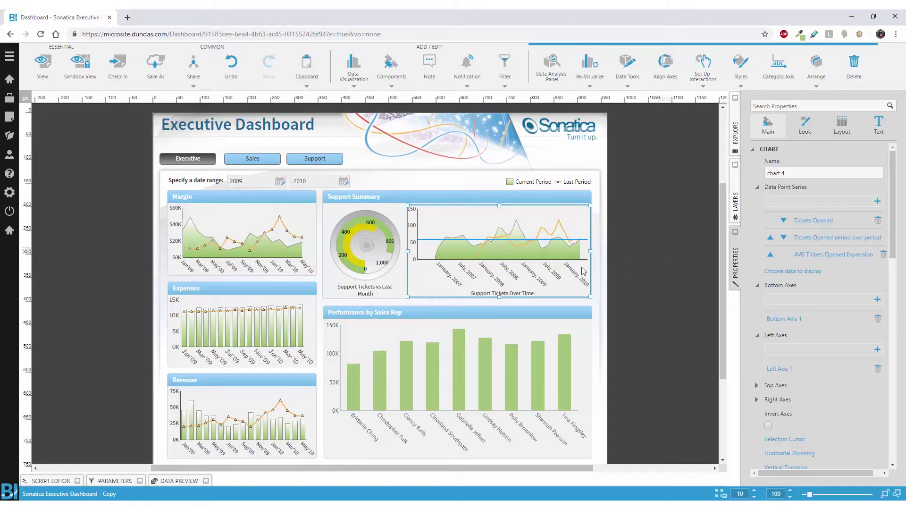
# Add a constant 130000 formula series to the Performance by Sales Rep bar chart
pyautogui.click(492, 356)
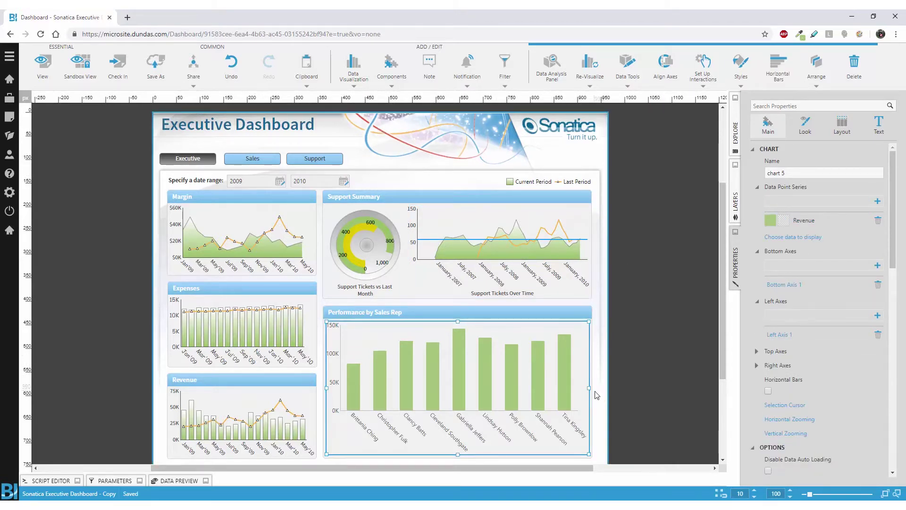
pyautogui.click(631, 348)
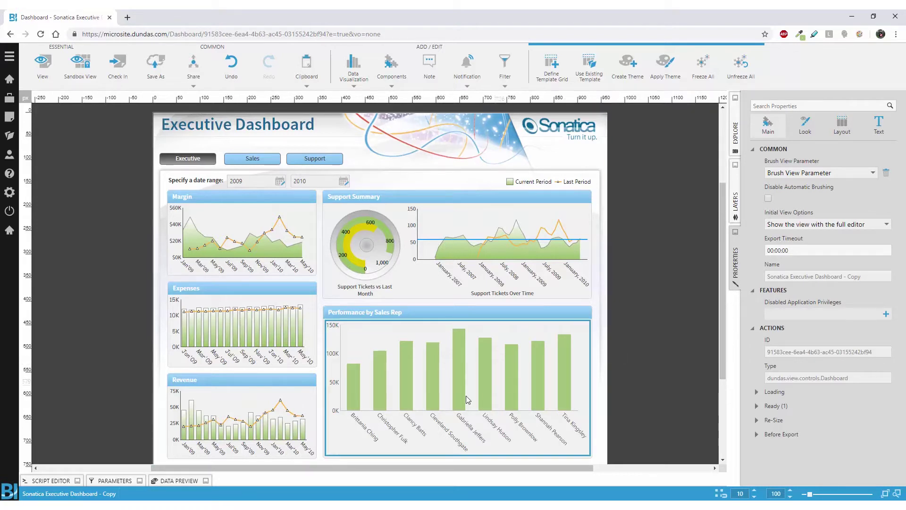
pyautogui.click(517, 394)
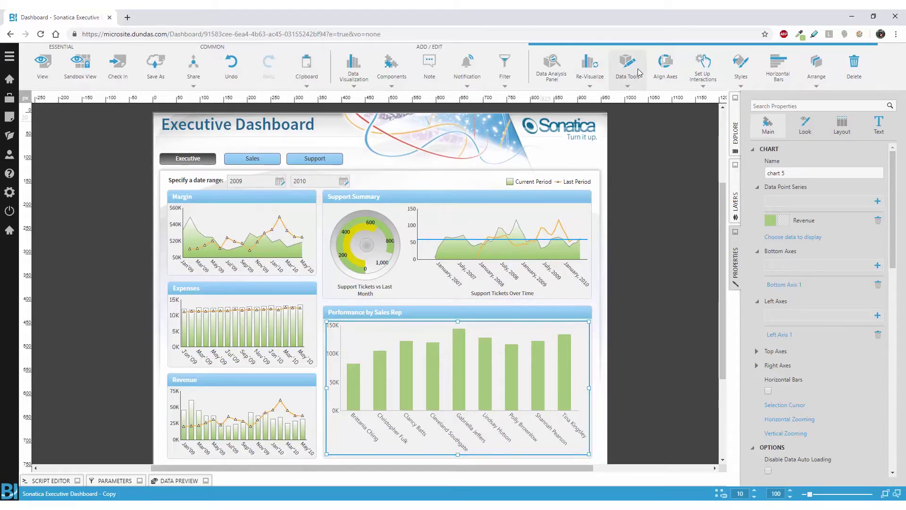
pyautogui.click(629, 87)
pyautogui.click(645, 113)
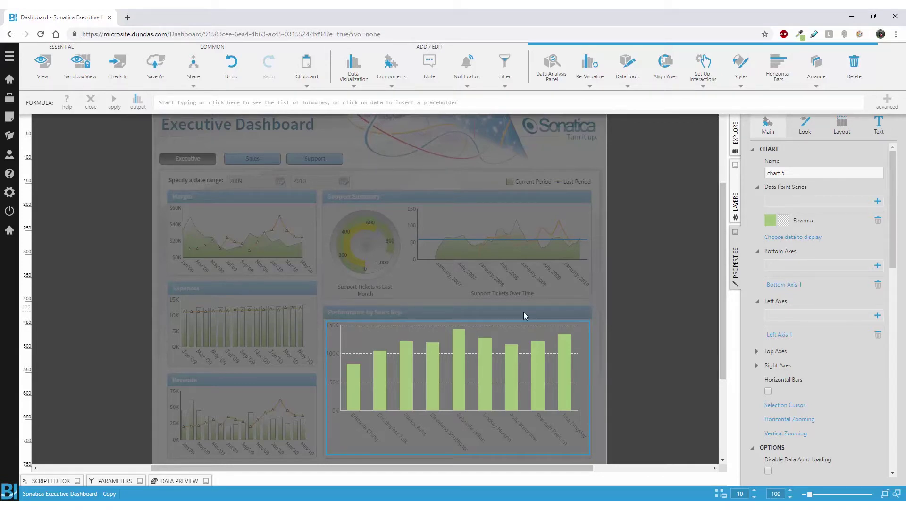
pyautogui.write('130')
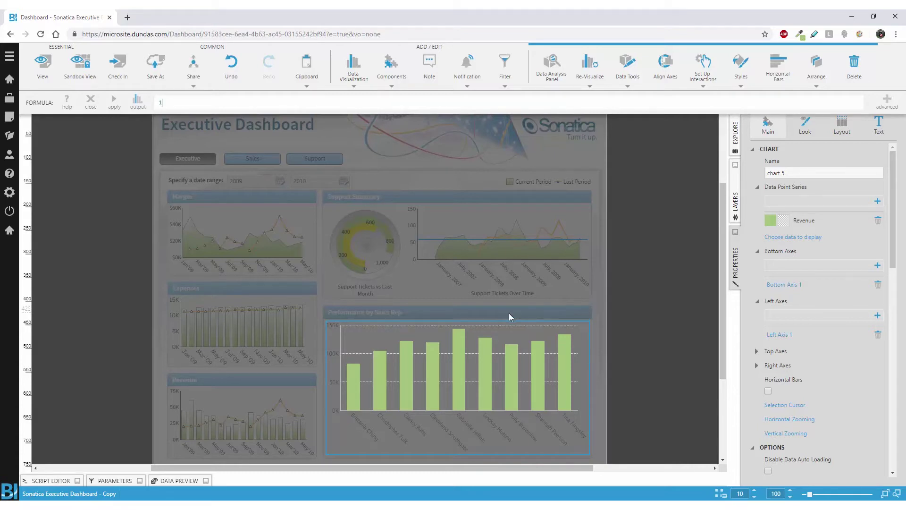
pyautogui.write('000')
pyautogui.click(117, 102)
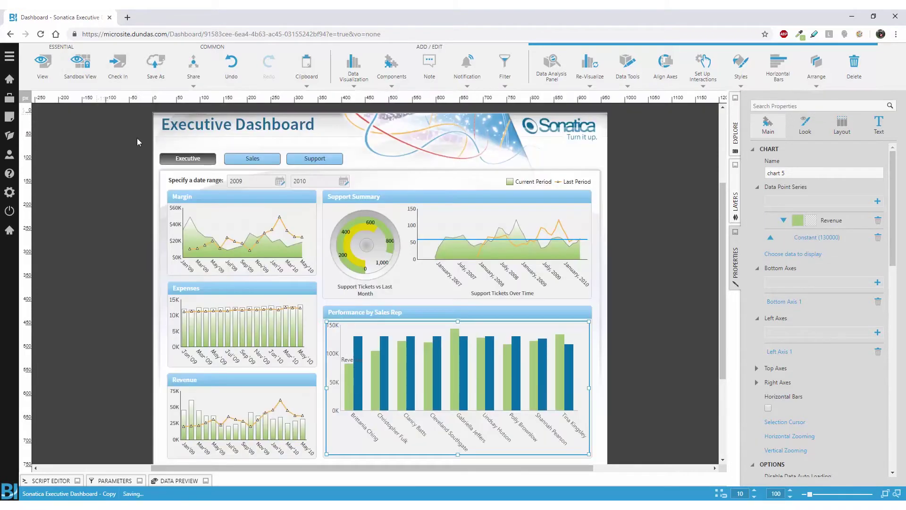
pyautogui.click(632, 333)
pyautogui.click(575, 355)
# Change the Constant (130000) series' chart type to Line
pyautogui.click(575, 354)
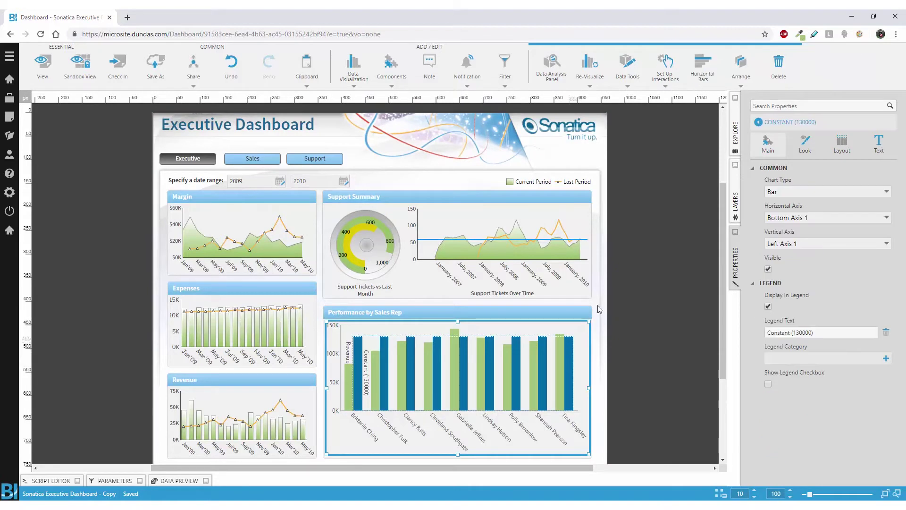
pyautogui.click(781, 193)
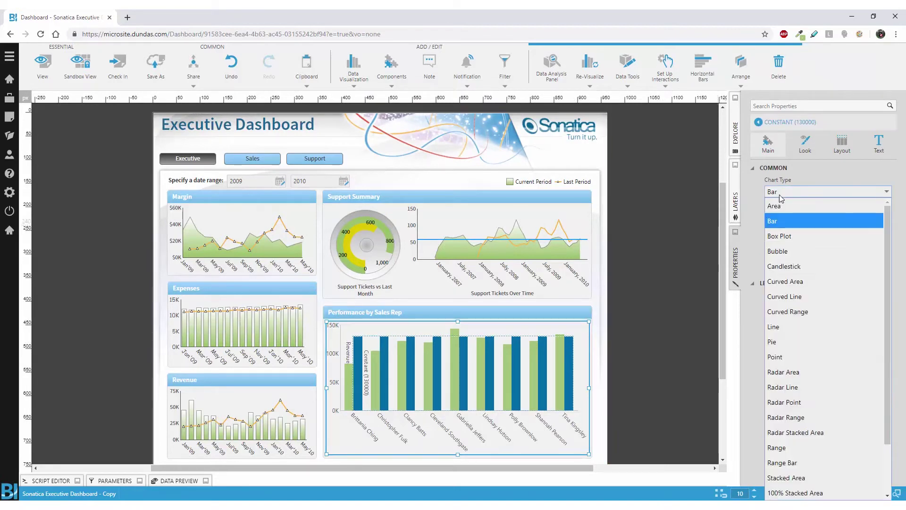
pyautogui.click(793, 326)
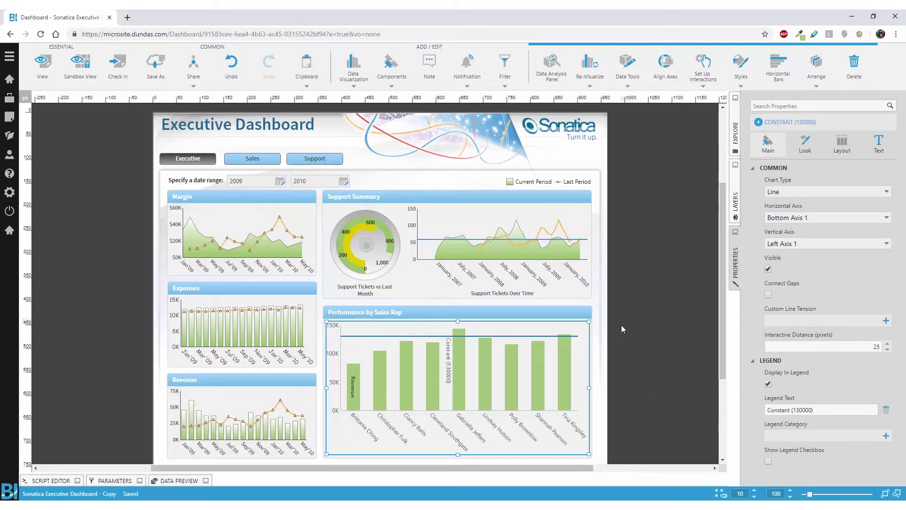
# Start an empty new formula for the sales rep chart, leaving state setup without changes
pyautogui.click(563, 342)
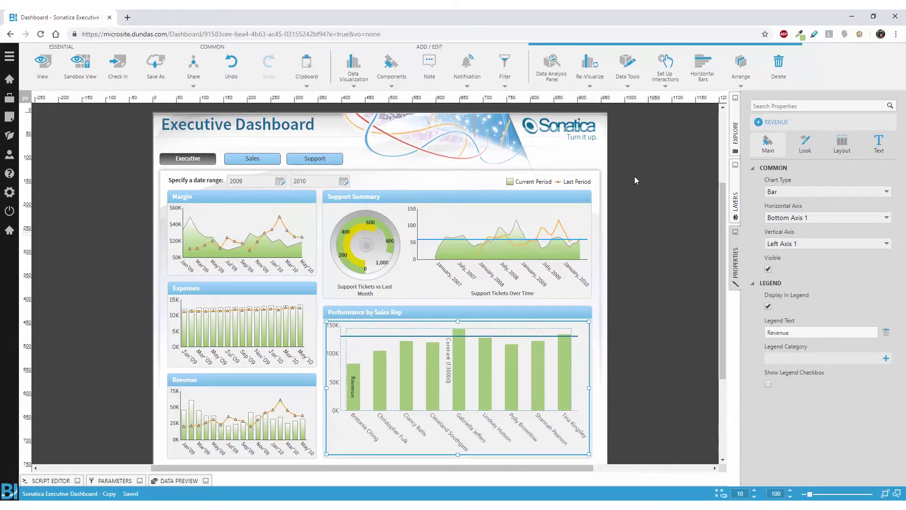
pyautogui.click(628, 71)
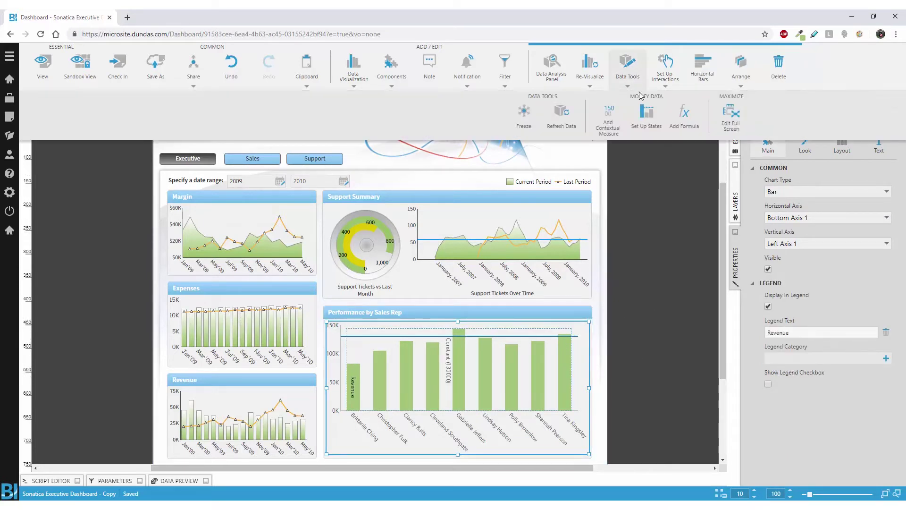
pyautogui.click(648, 117)
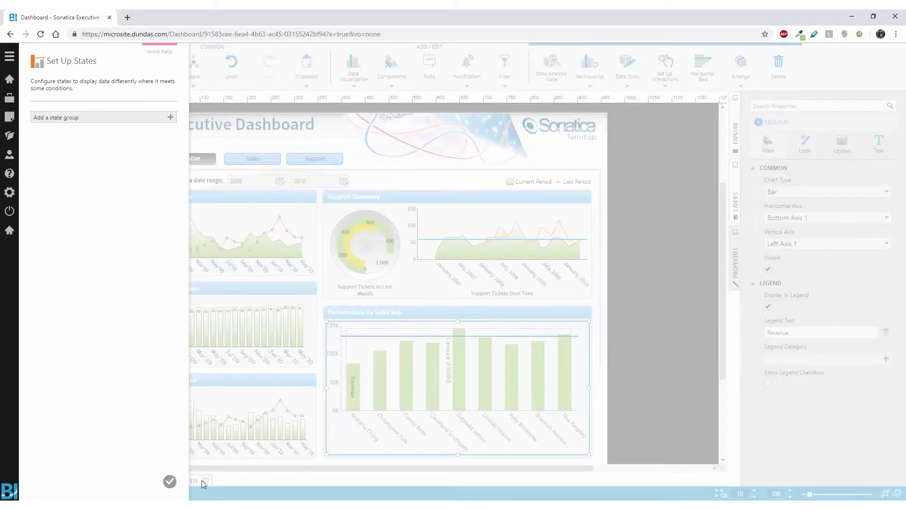
pyautogui.click(169, 481)
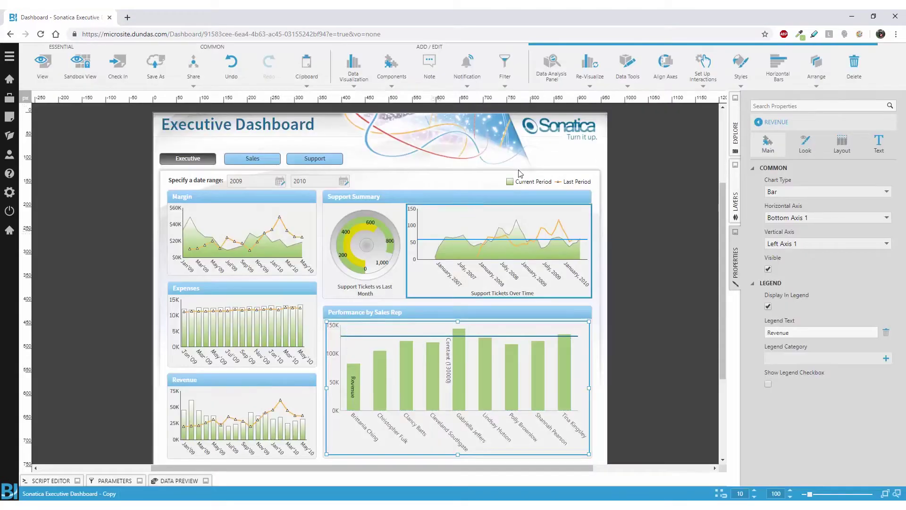
pyautogui.click(628, 69)
pyautogui.click(655, 119)
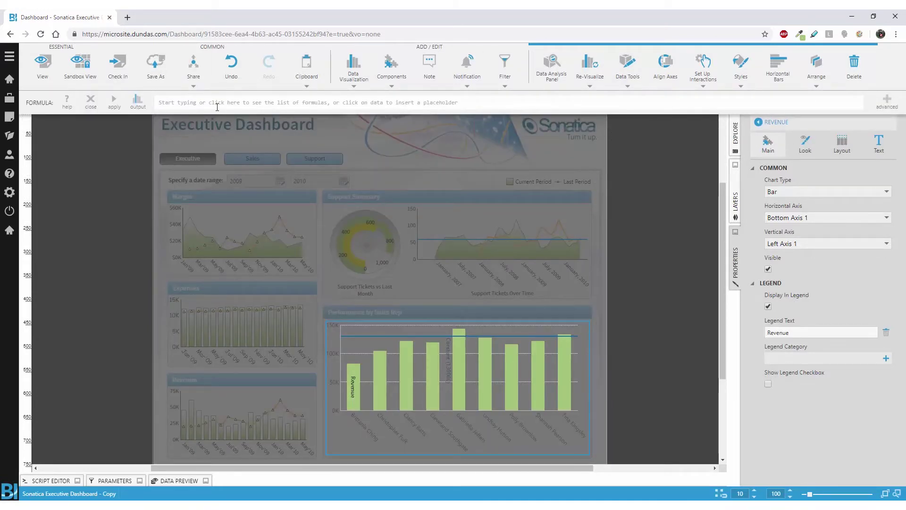
# Add and apply the formula $Constant (130000)$*.8 as a new series, then close the editor
pyautogui.write('$$')
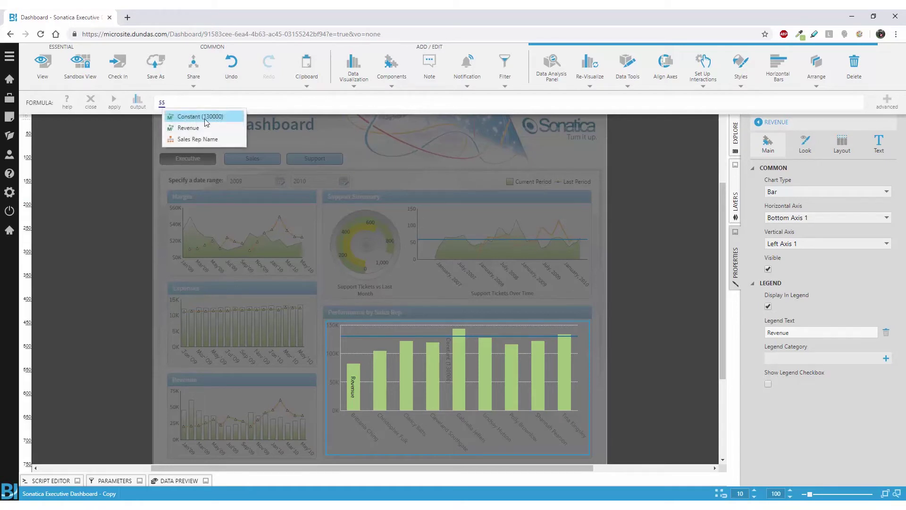
pyautogui.click(218, 116)
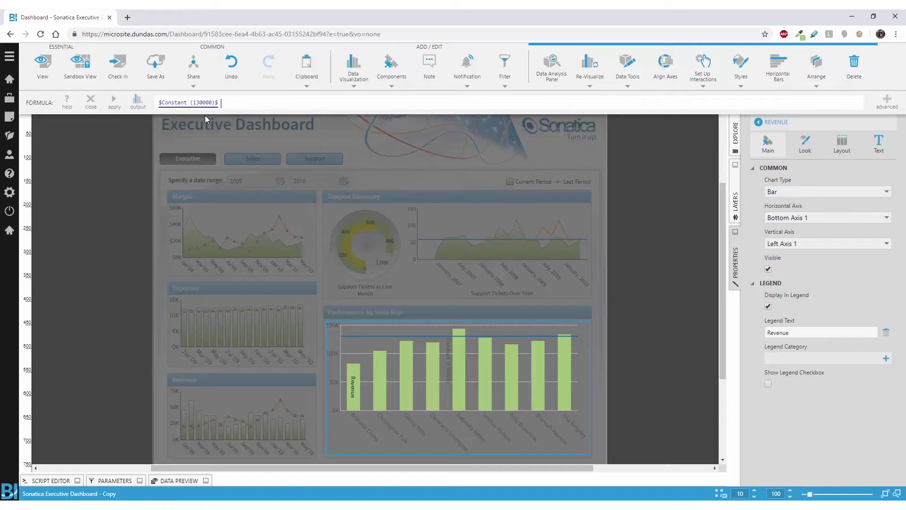
pyautogui.write('*.8')
pyautogui.click(114, 100)
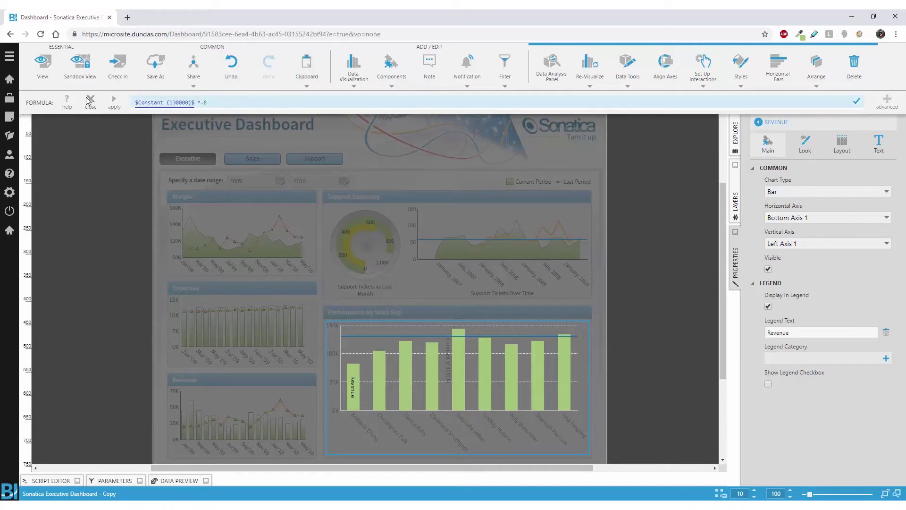
pyautogui.click(90, 99)
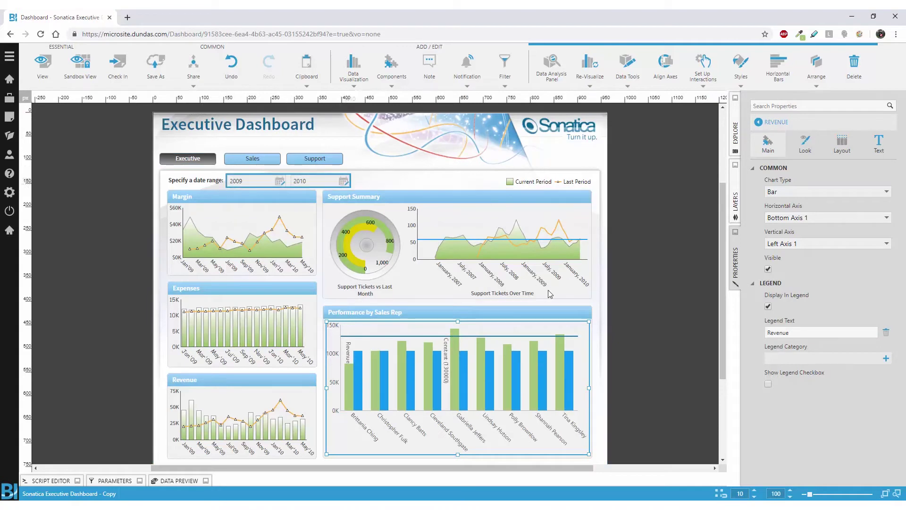
# Draw the new Constant (130000) Expression series as a line
pyautogui.click(575, 365)
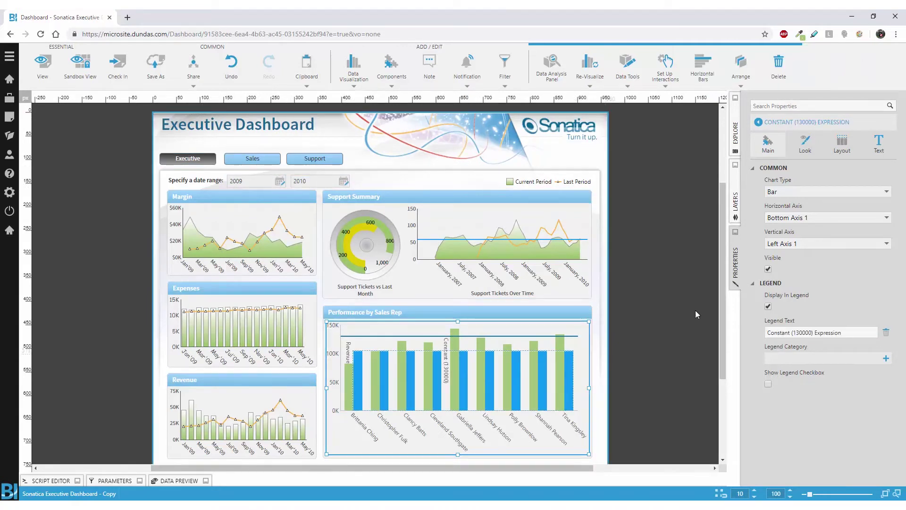
pyautogui.click(796, 192)
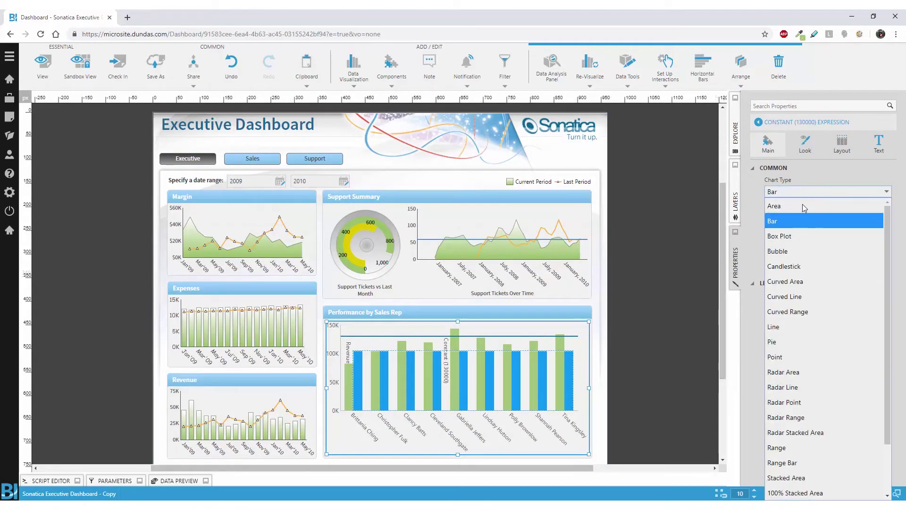
pyautogui.click(789, 327)
pyautogui.click(639, 389)
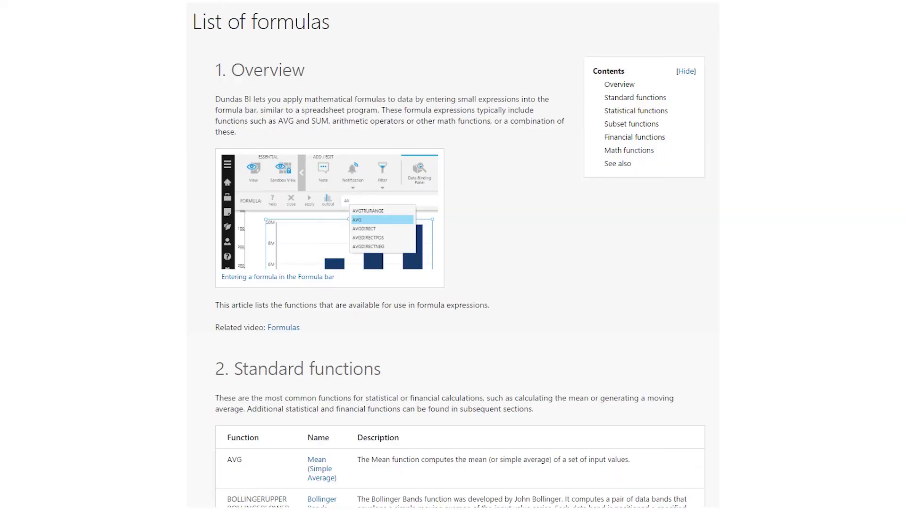
pyautogui.scroll(-7, 460, 255)
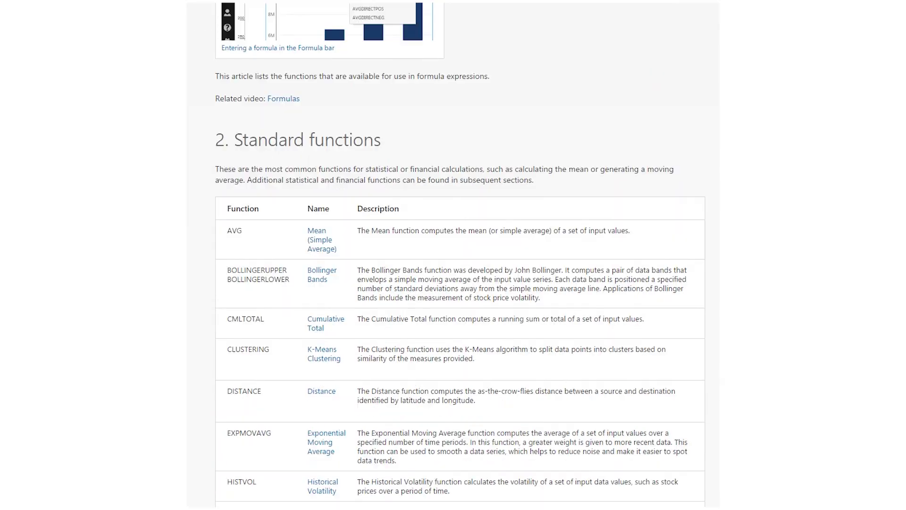
pyautogui.scroll(-7, 460, 255)
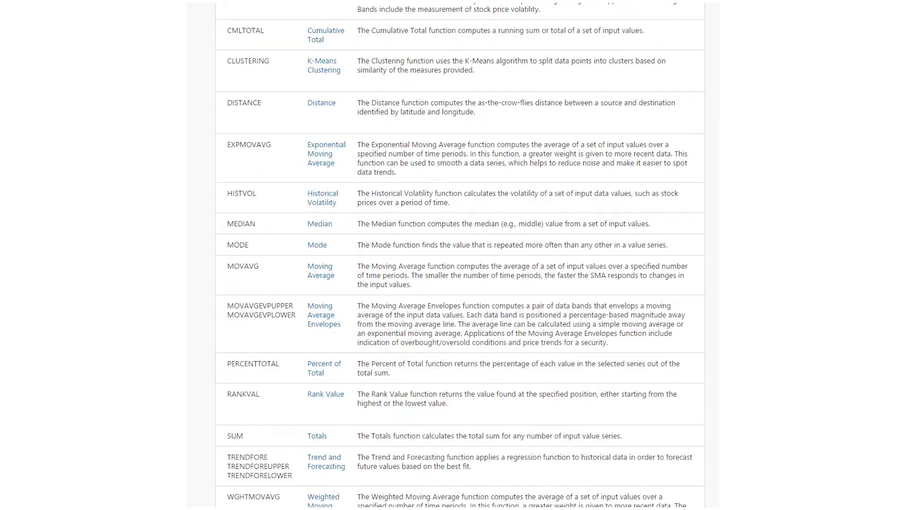
pyautogui.scroll(-6, 461, 255)
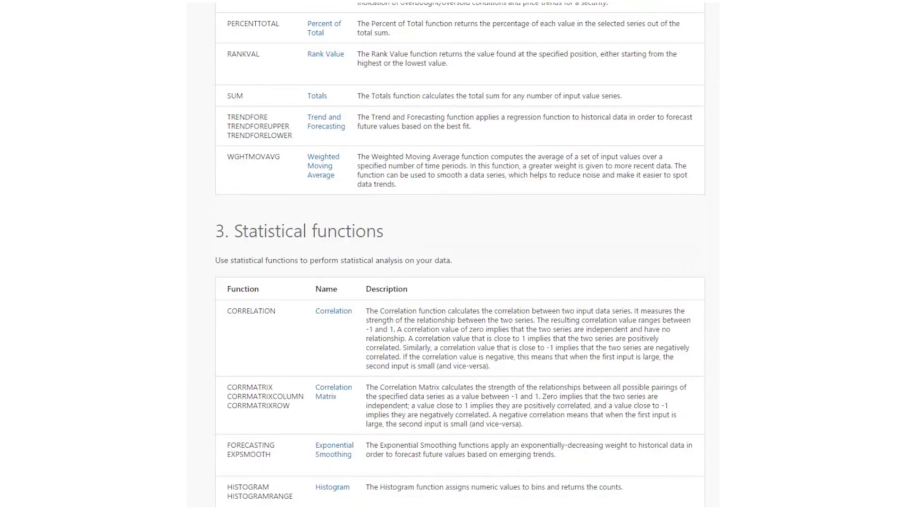
pyautogui.scroll(-9, 460, 255)
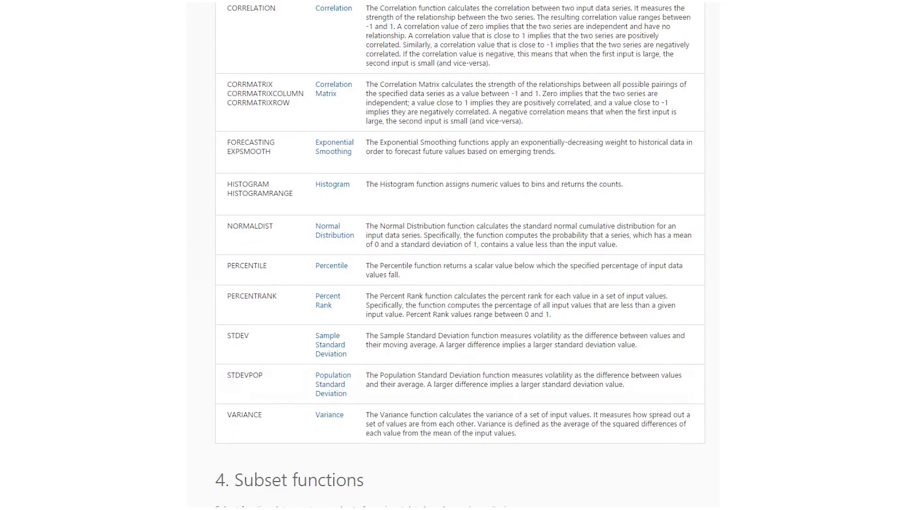